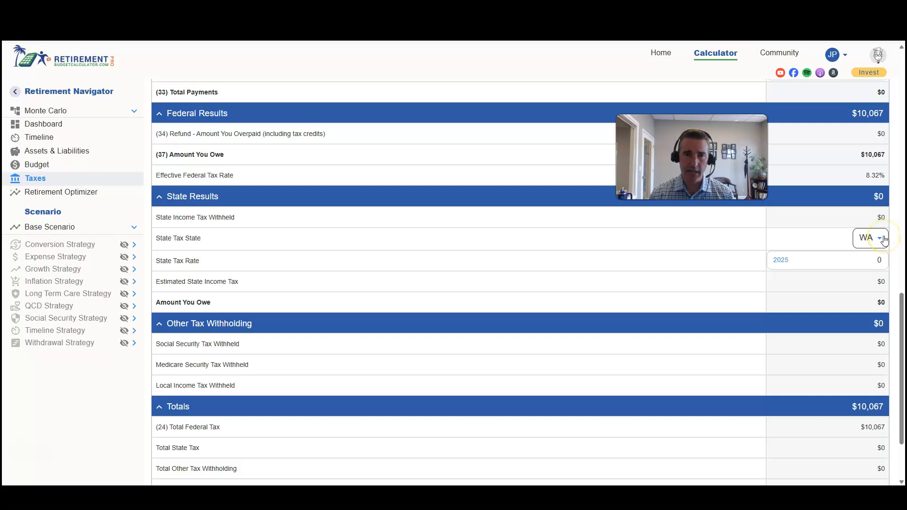
# Step: Look over the available state tax states, and examine the Base Scenario's yearly estimated taxes in the Retirement Optimizer
pyautogui.click(884, 239)
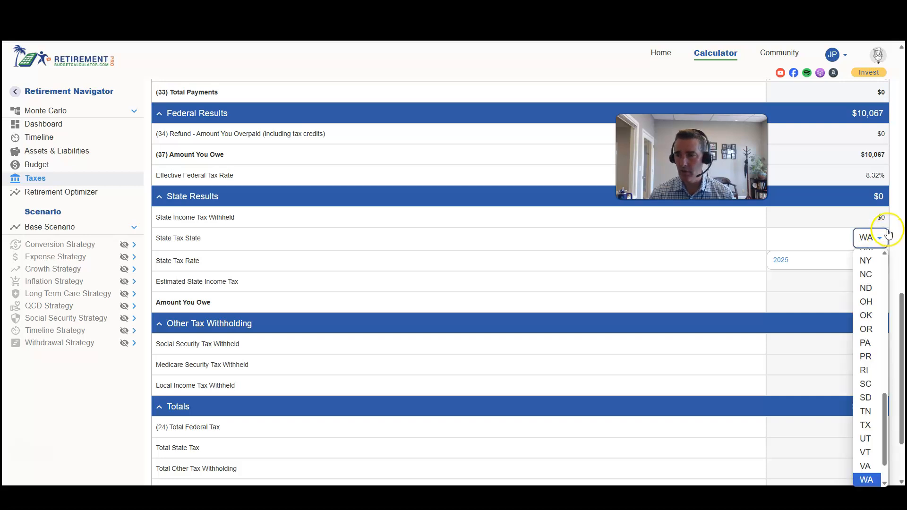
pyautogui.click(820, 222)
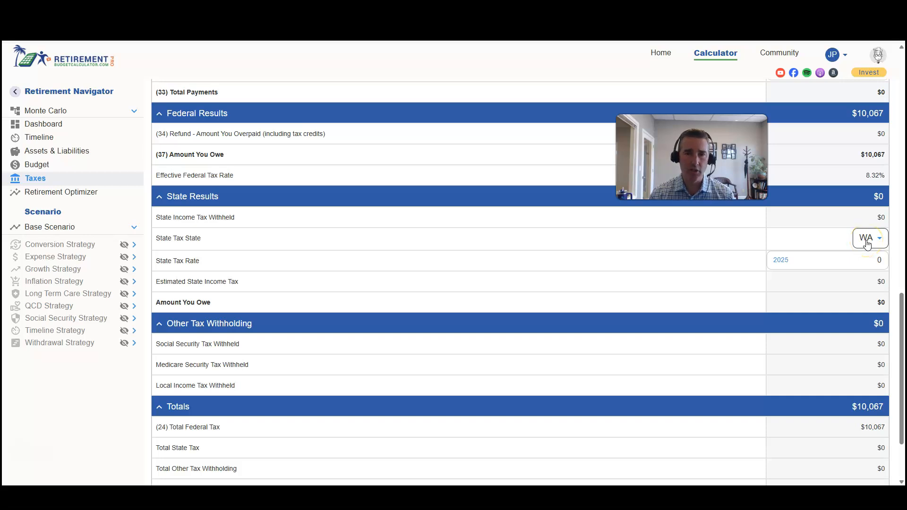
pyautogui.scroll(10, 390, 269)
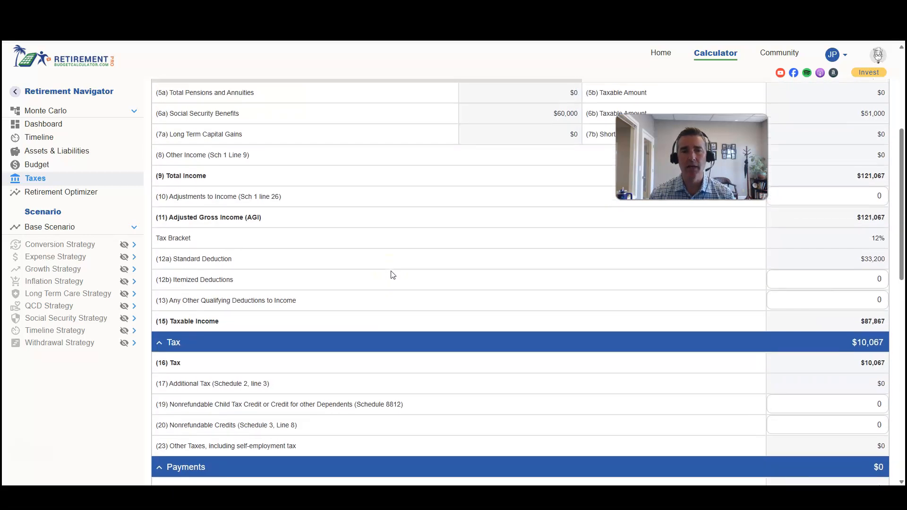
pyautogui.scroll(5, 391, 275)
pyautogui.click(81, 189)
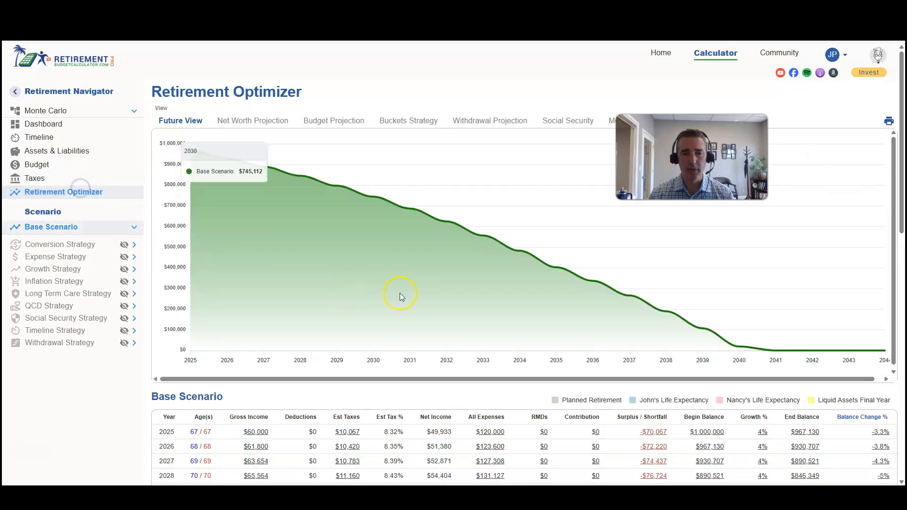
pyautogui.scroll(-2, 402, 311)
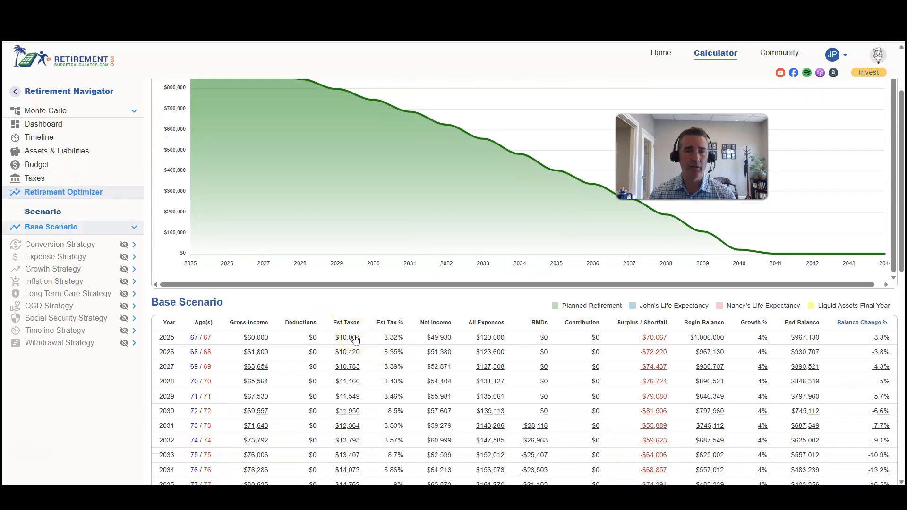
# Step: In the Taxes worksheet for 2025, set the state tax state to CA and the state tax rate to 10
pyautogui.click(55, 179)
pyautogui.scroll(-12, 463, 330)
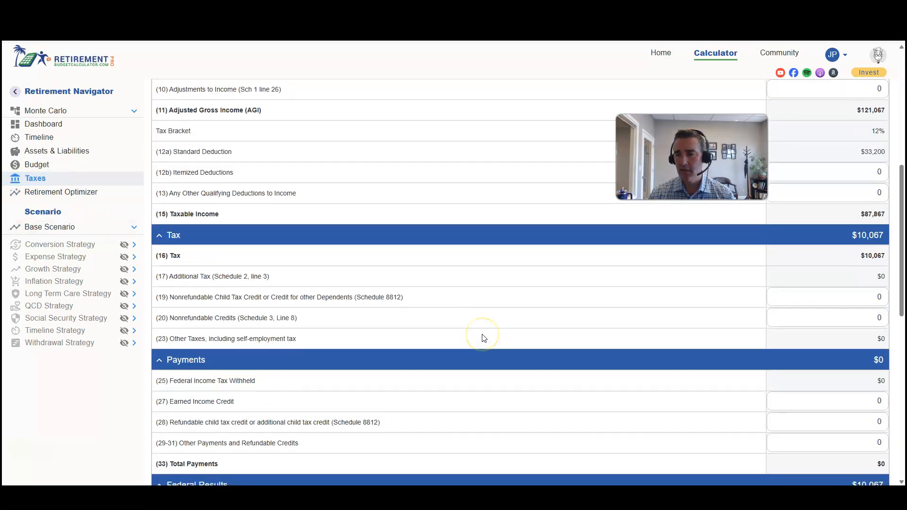
pyautogui.scroll(-4, 483, 336)
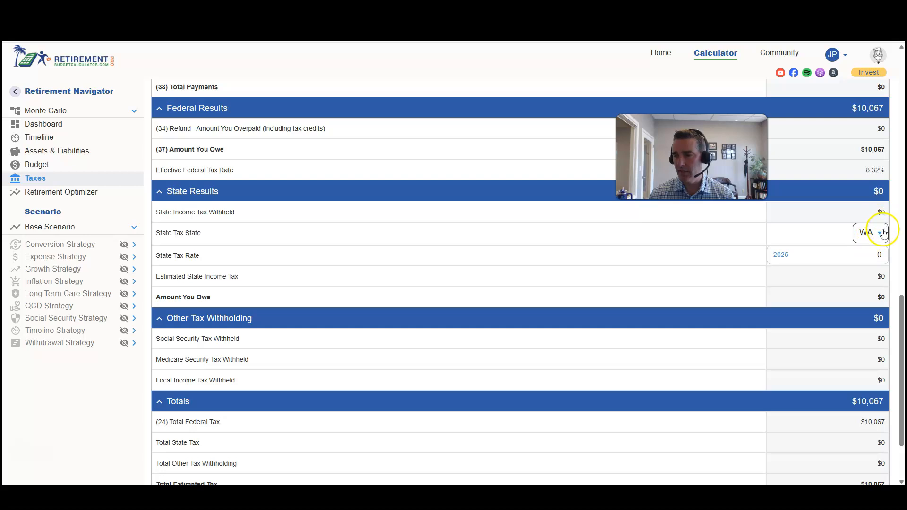
pyautogui.click(882, 232)
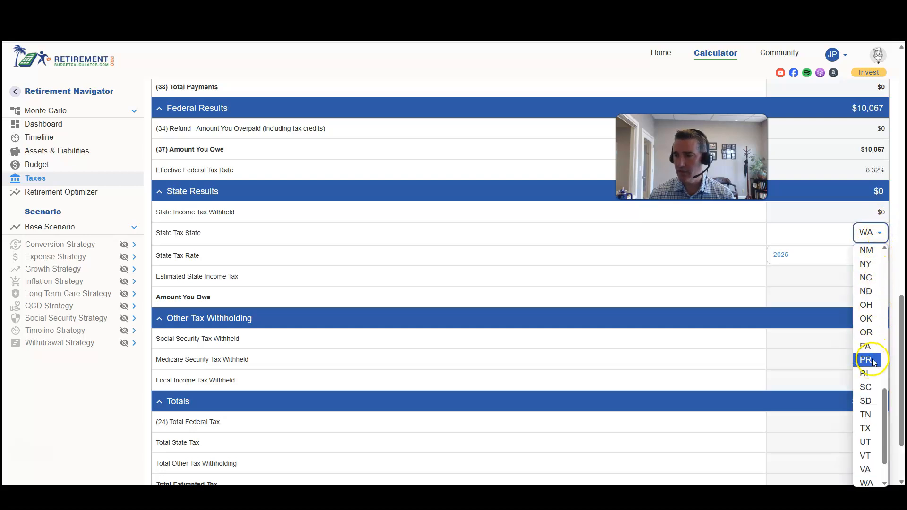
pyautogui.scroll(10, 874, 358)
pyautogui.click(868, 315)
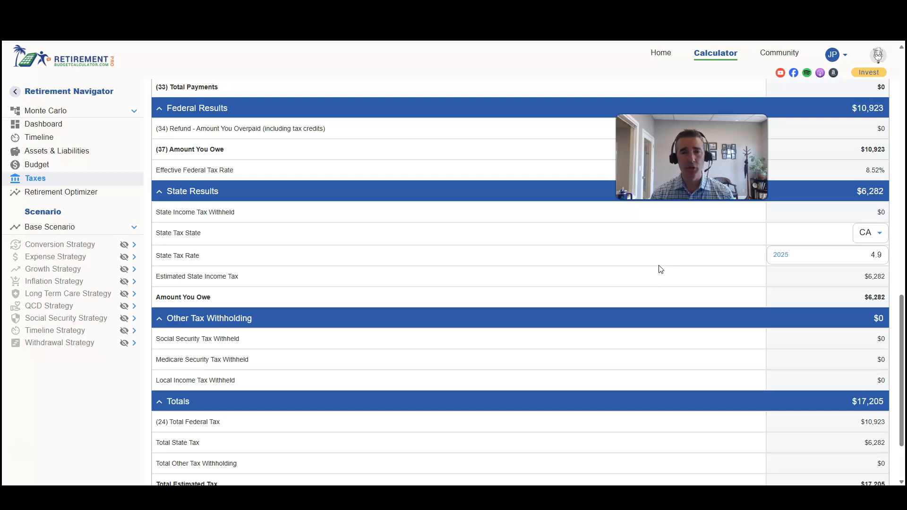
pyautogui.click(852, 254)
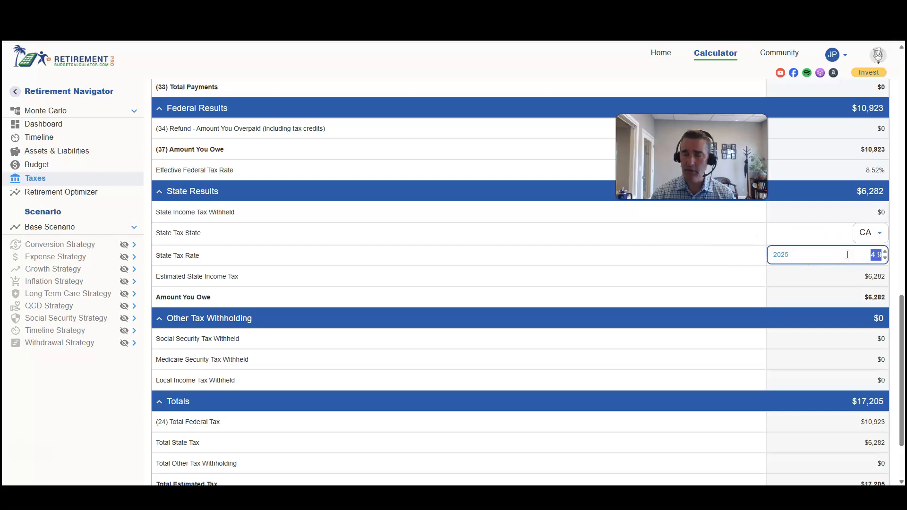
pyautogui.click(660, 260)
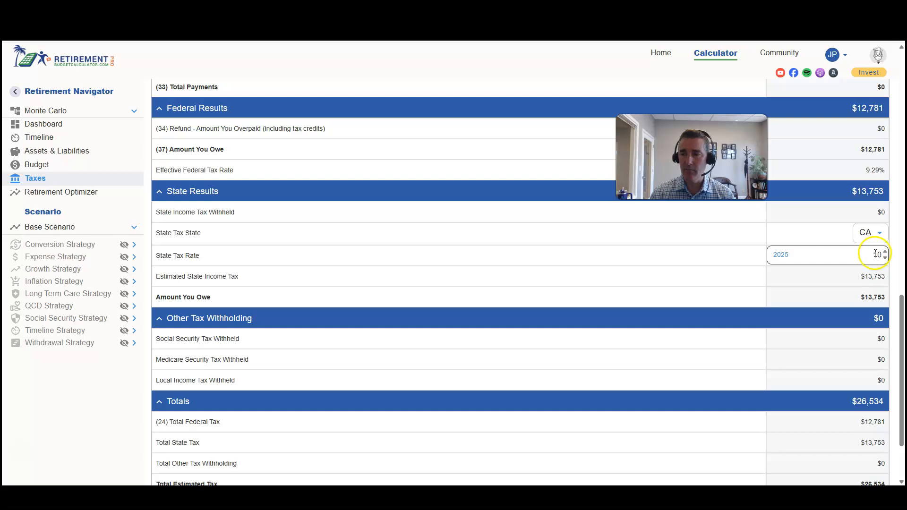
# Step: Review the 2025 income lines in the tax worksheet and the estimated taxes in the Retirement Optimizer's Base Scenario table
pyautogui.scroll(15, 877, 255)
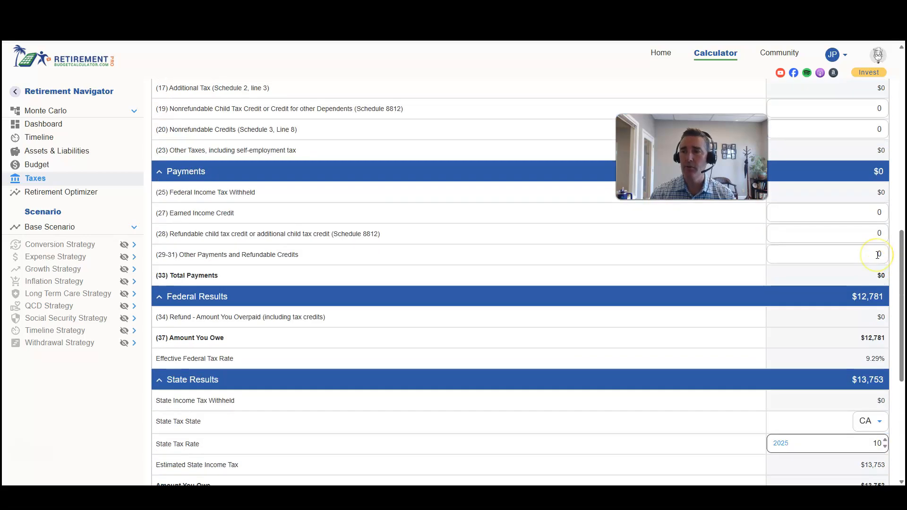
pyautogui.scroll(1, 834, 265)
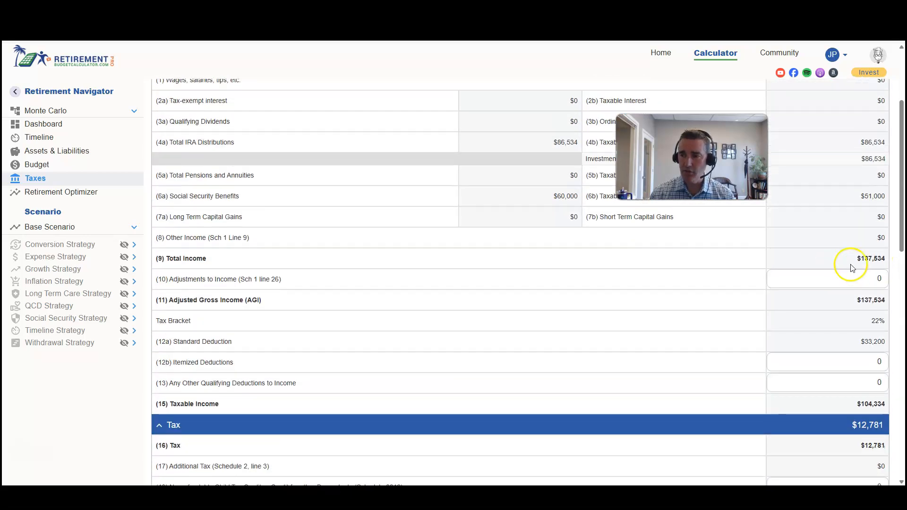
pyautogui.scroll(-11, 870, 302)
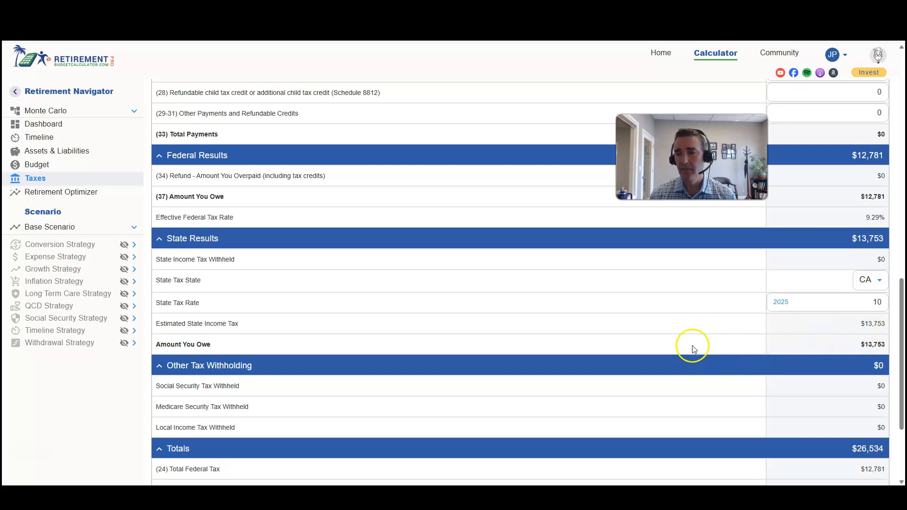
pyautogui.click(80, 192)
pyautogui.scroll(2, 415, 254)
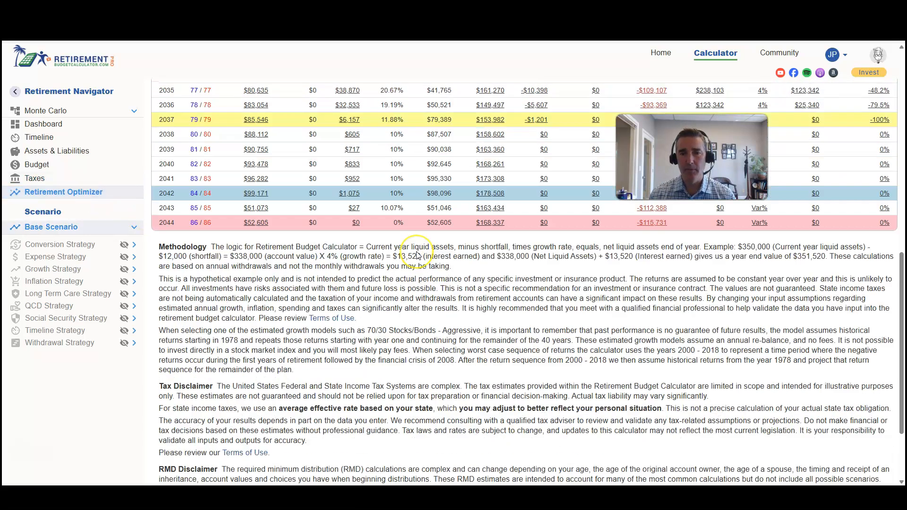
pyautogui.scroll(7, 416, 255)
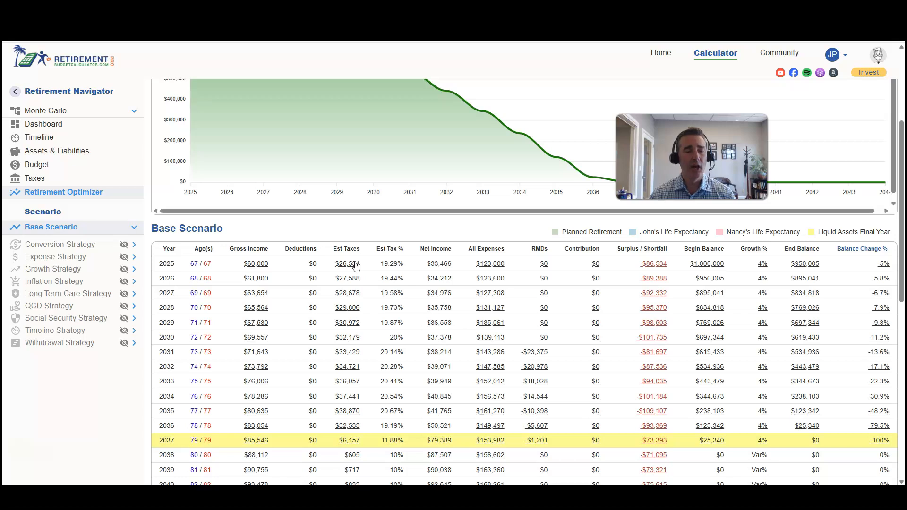
# Step: Change the state tax state for 2025 to WA in the Taxes worksheet
pyautogui.click(67, 177)
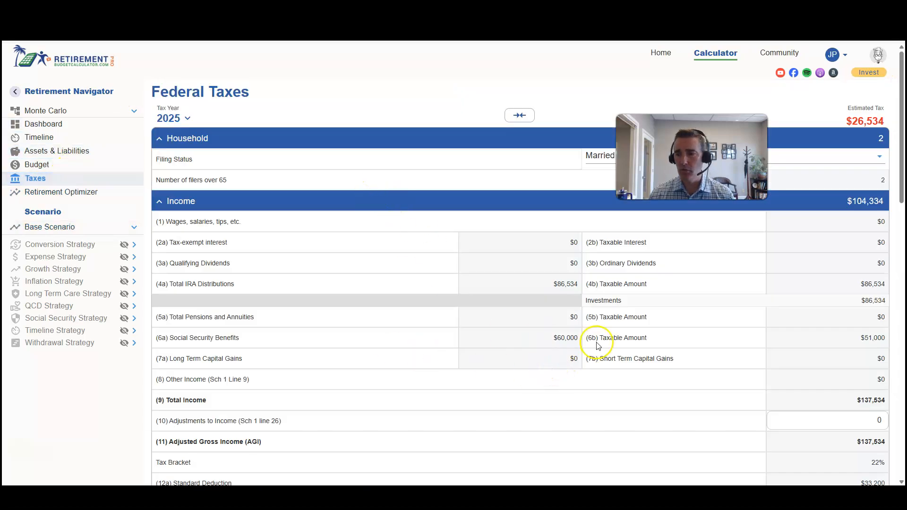
pyautogui.scroll(-5, 598, 345)
pyautogui.scroll(-7, 599, 346)
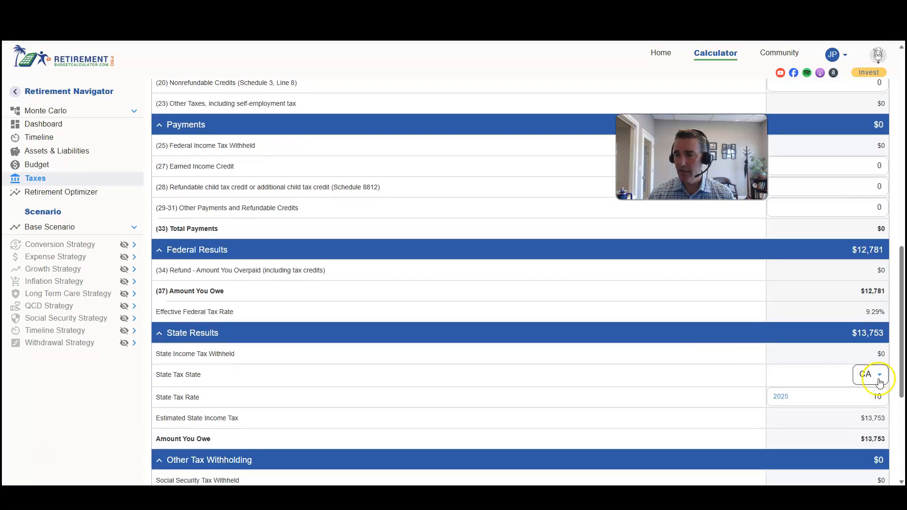
pyautogui.click(877, 378)
pyautogui.press('w')
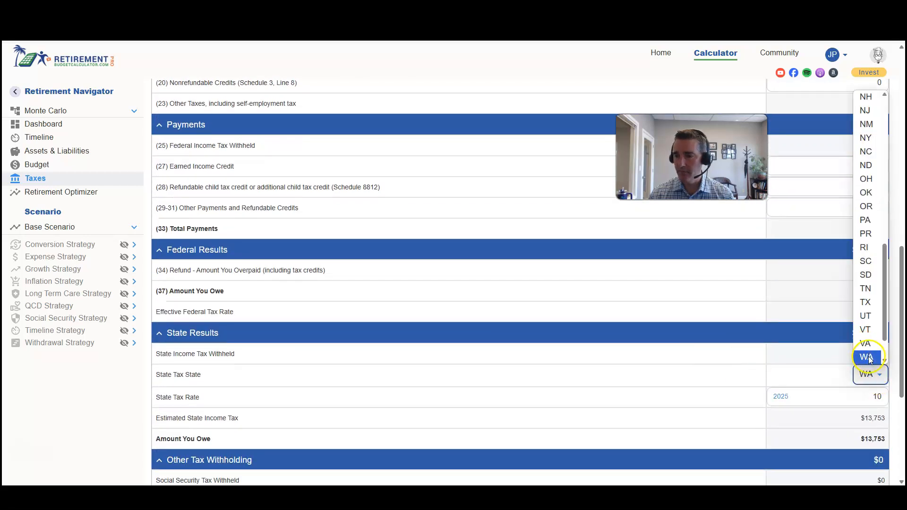
pyautogui.click(869, 358)
pyautogui.click(800, 369)
pyautogui.click(627, 373)
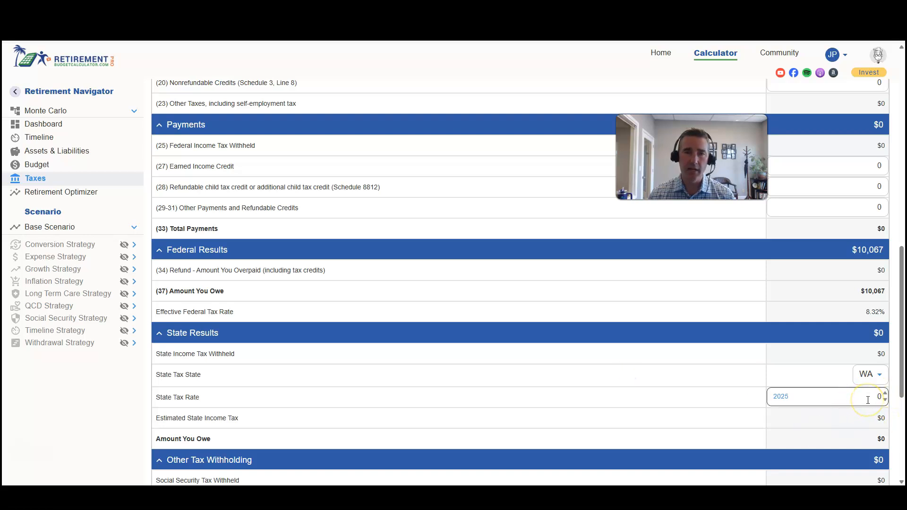
# Step: For tax year 2030, set the state tax state to CA and the state tax rate to 7
pyautogui.scroll(15, 492, 385)
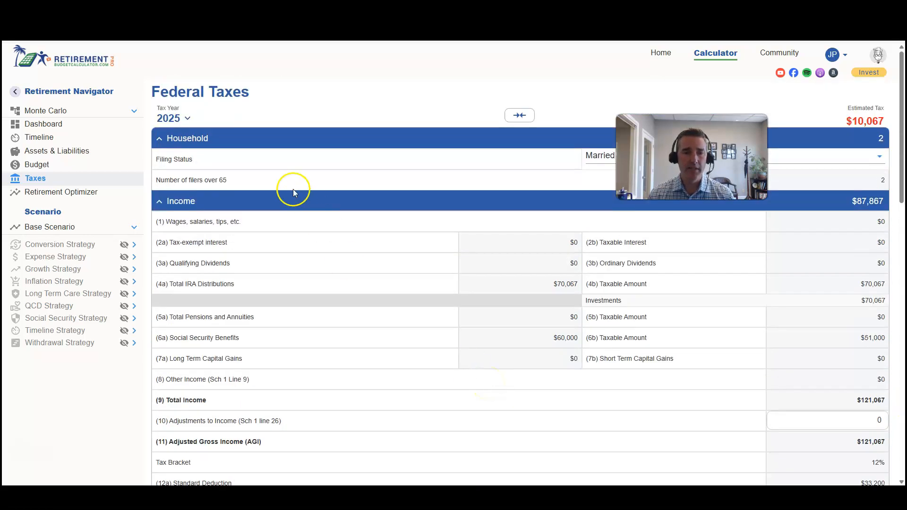
pyautogui.click(185, 118)
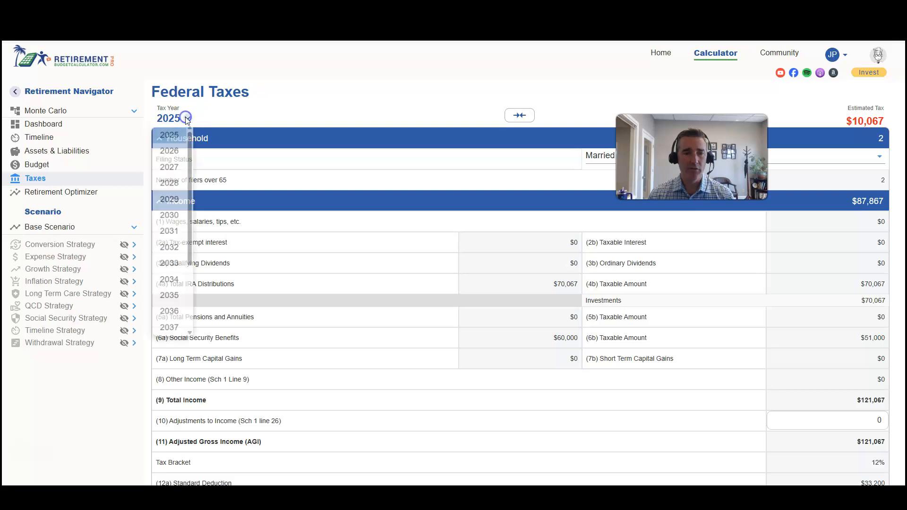
pyautogui.click(174, 218)
pyautogui.scroll(-8, 532, 286)
pyautogui.scroll(-5, 533, 288)
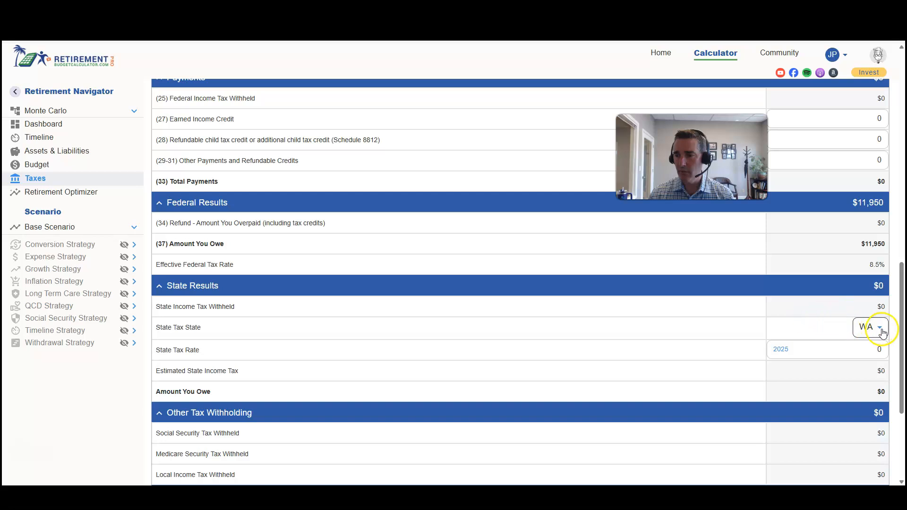
pyautogui.click(881, 332)
pyautogui.press('c')
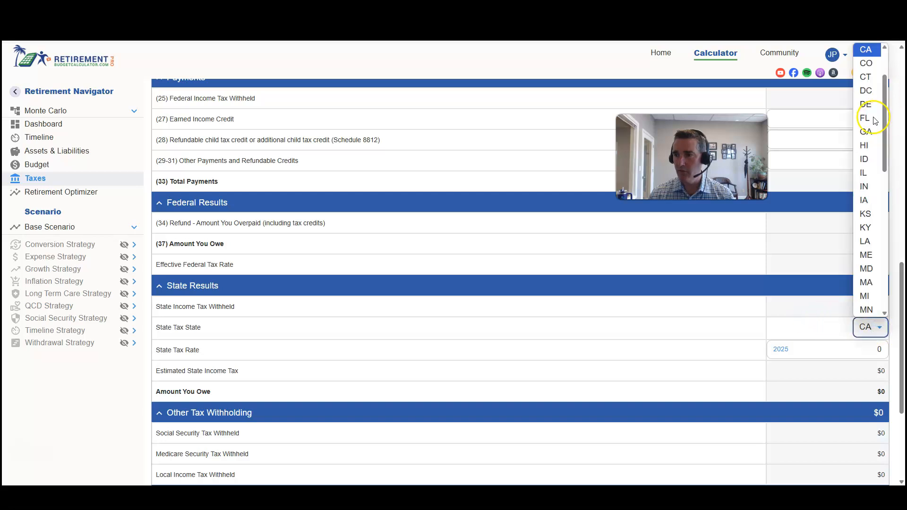
pyautogui.press('Return')
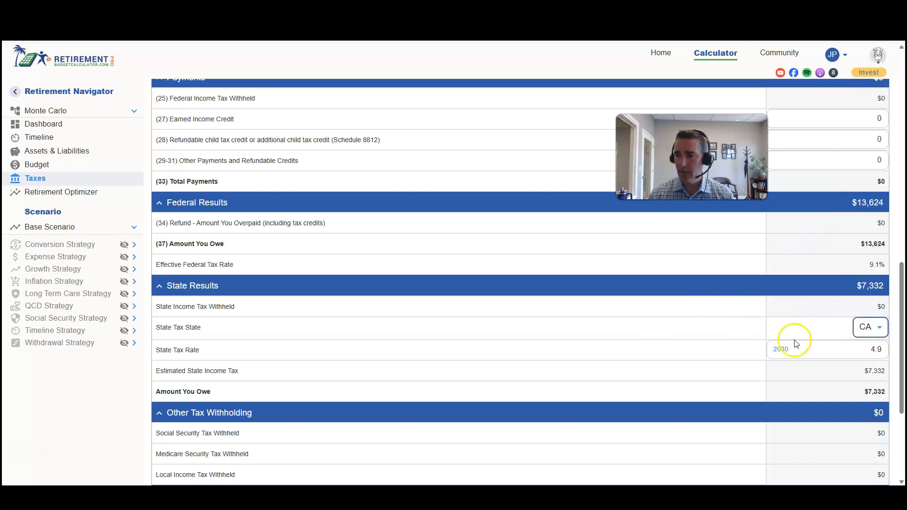
pyautogui.click(862, 348)
pyautogui.click(674, 338)
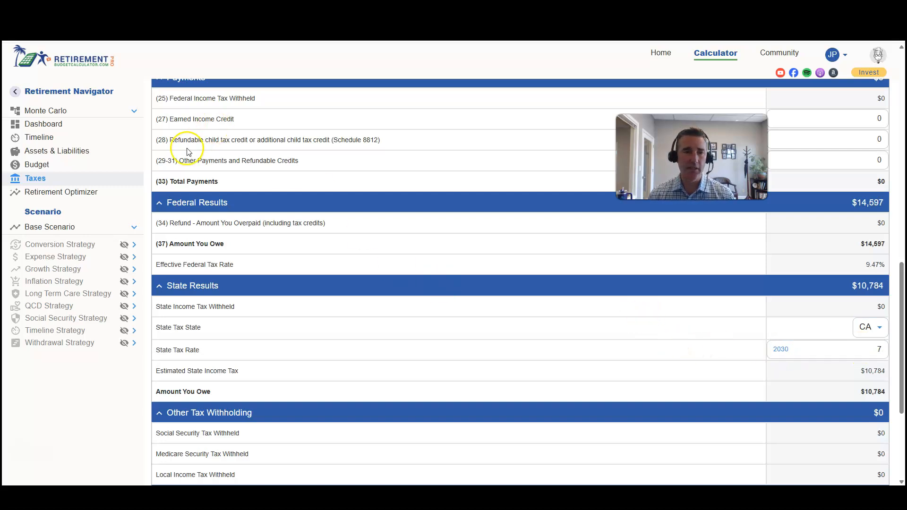
# Step: Check the Base Scenario's estimated taxes before and after 2030 in the Retirement Optimizer
pyautogui.click(61, 191)
pyautogui.scroll(10, 284, 235)
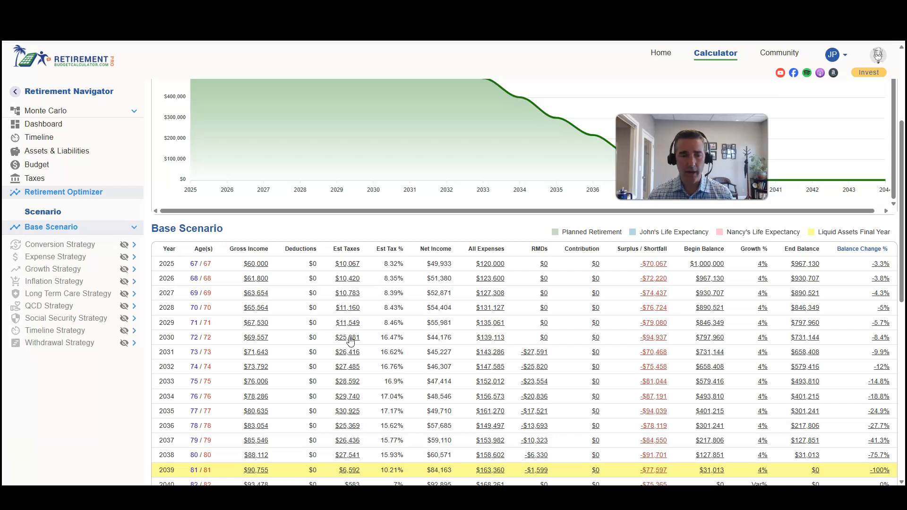
pyautogui.scroll(-1, 350, 341)
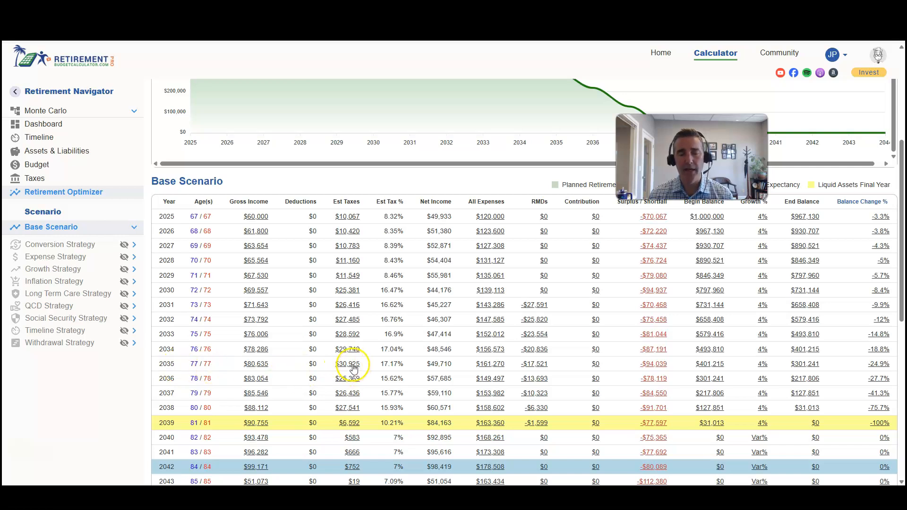
# Step: For tax year 2035, set the state tax state to WA in the Taxes worksheet
pyautogui.click(51, 178)
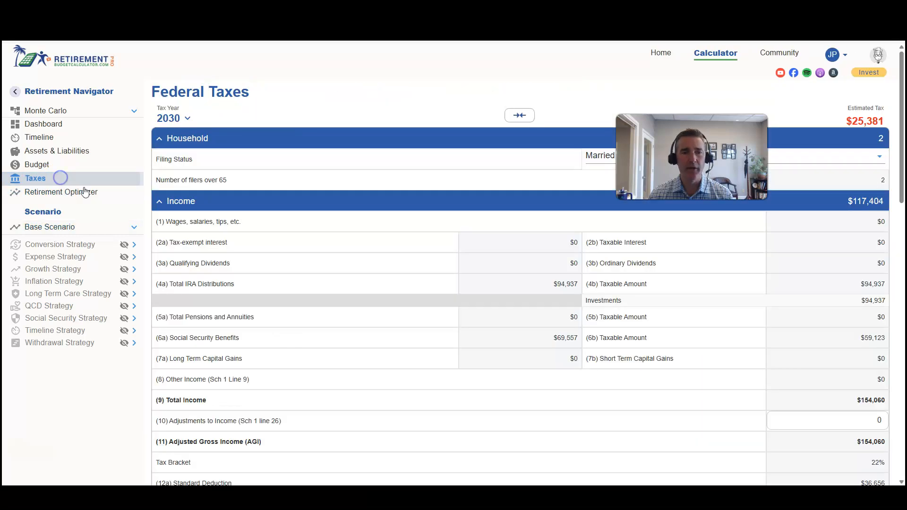
pyautogui.click(185, 118)
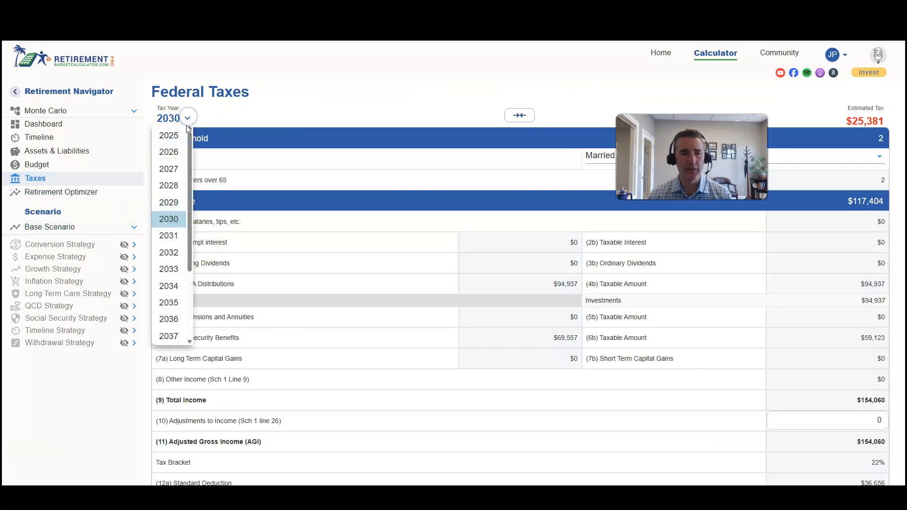
pyautogui.click(170, 301)
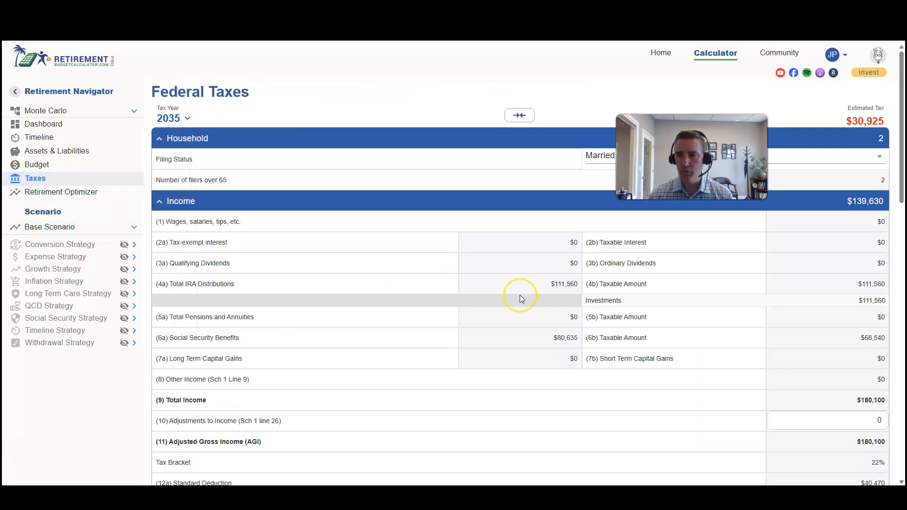
pyautogui.scroll(-4, 519, 294)
pyautogui.scroll(-10, 519, 295)
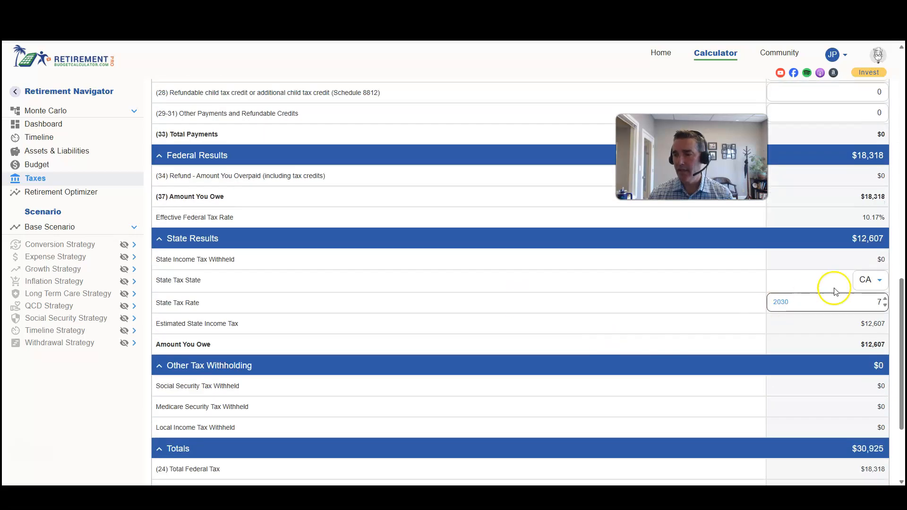
pyautogui.click(879, 284)
pyautogui.scroll(-6, 870, 268)
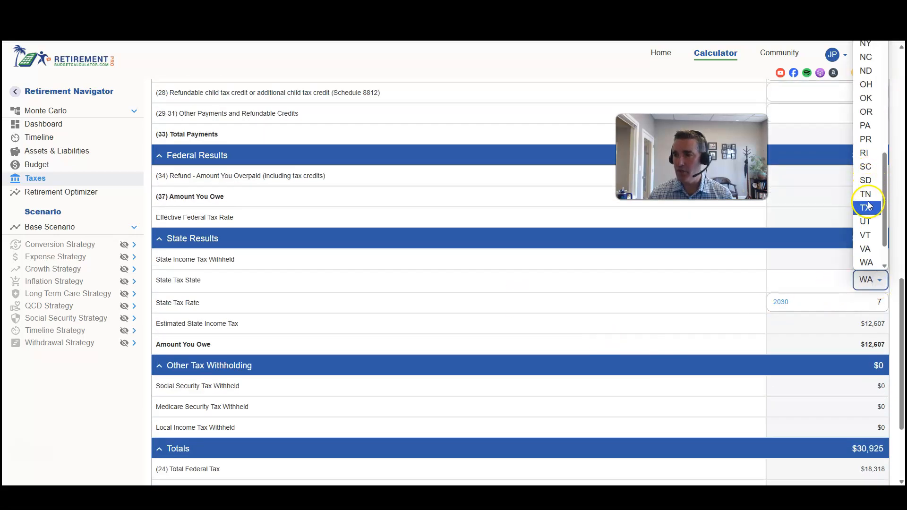
pyautogui.click(871, 264)
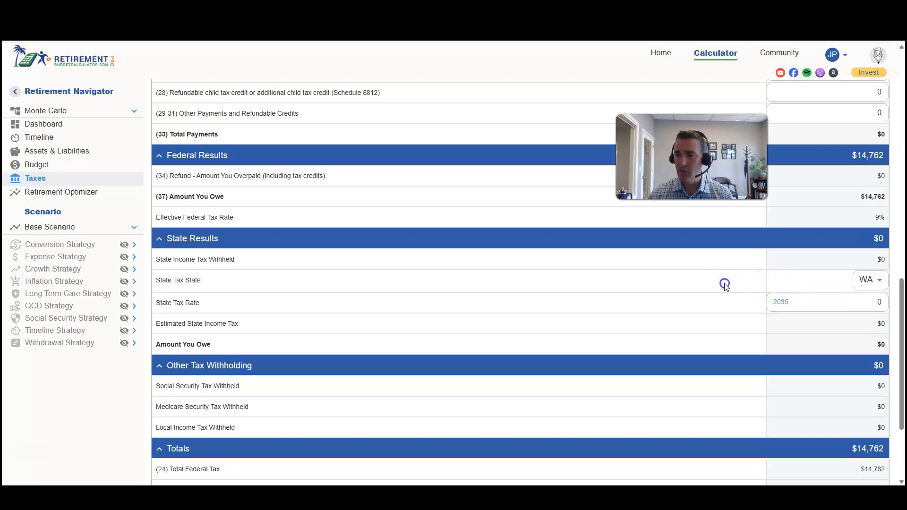
pyautogui.click(780, 301)
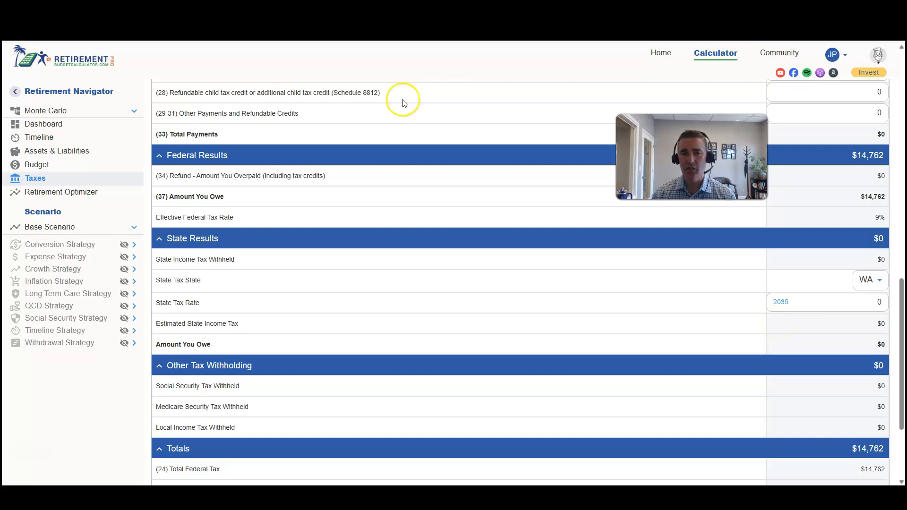
# Step: Review the Base Scenario's estimated taxes from 2035 onward in the Retirement Optimizer's yearly table
pyautogui.scroll(20, 335, 215)
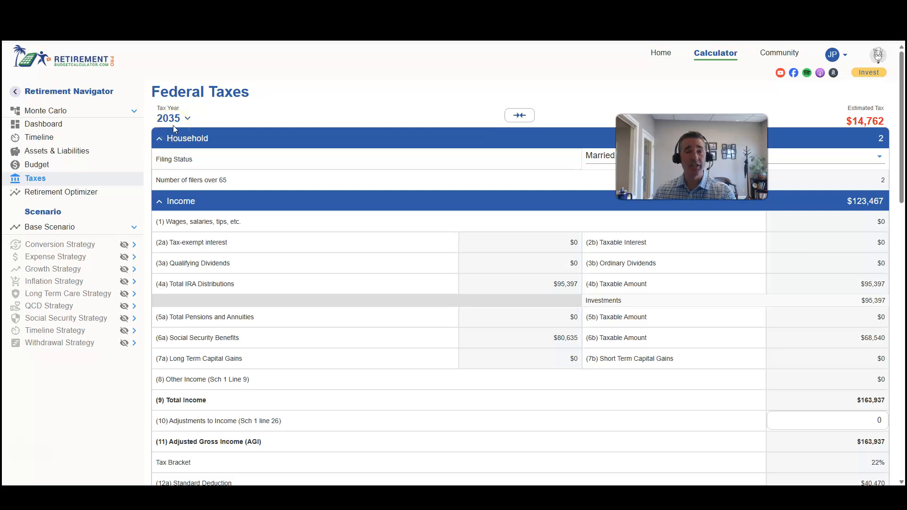
pyautogui.click(91, 192)
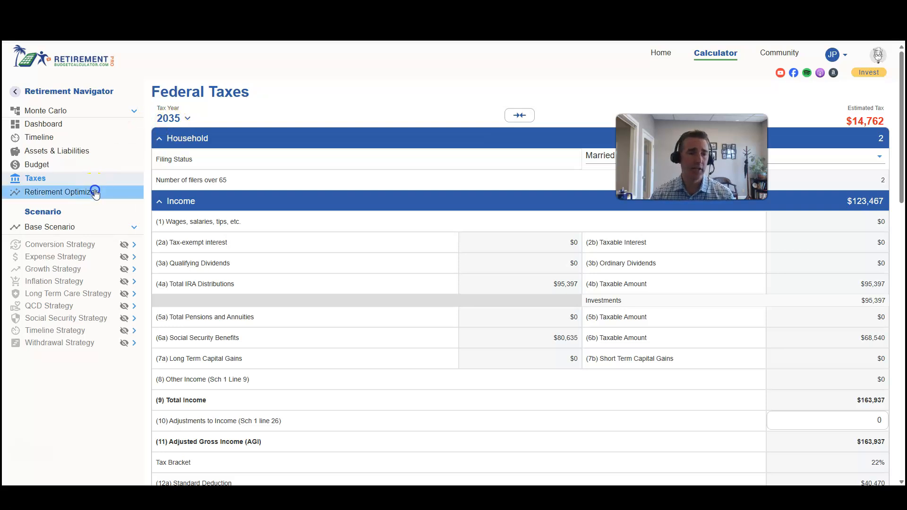
pyautogui.scroll(-8, 406, 330)
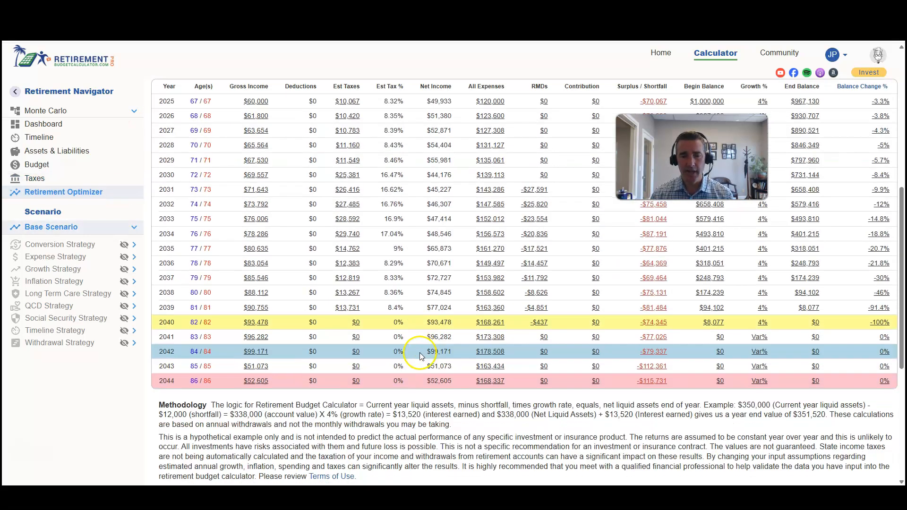
pyautogui.scroll(3, 380, 205)
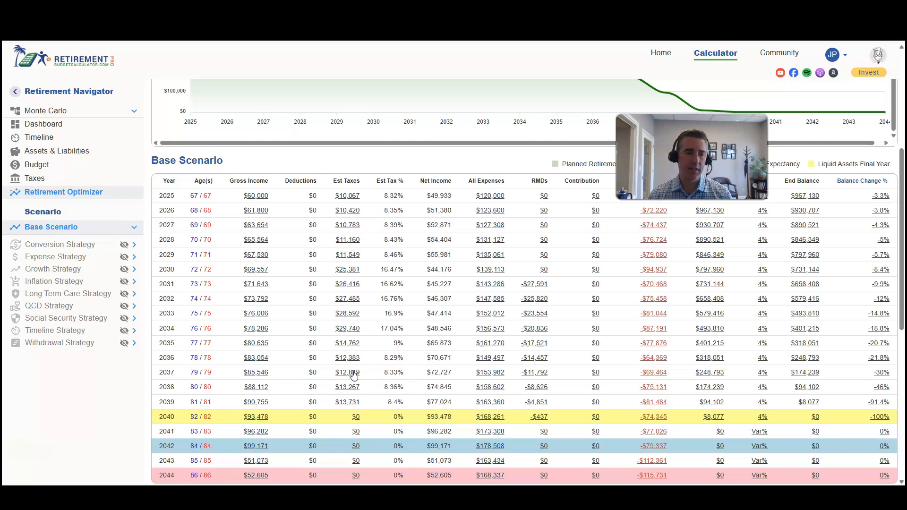
# Step: Show the tax types that can be added under Tax Withholdings in the 2025 budget
pyautogui.click(37, 164)
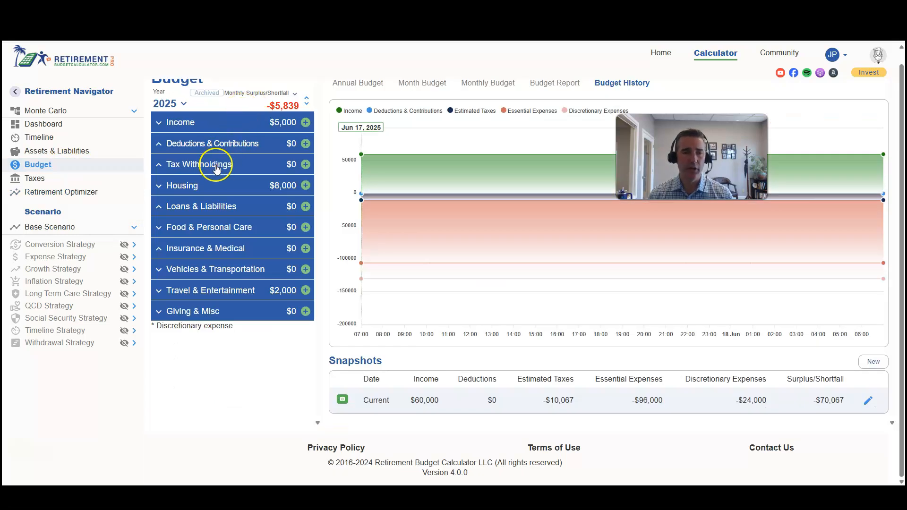
pyautogui.click(306, 164)
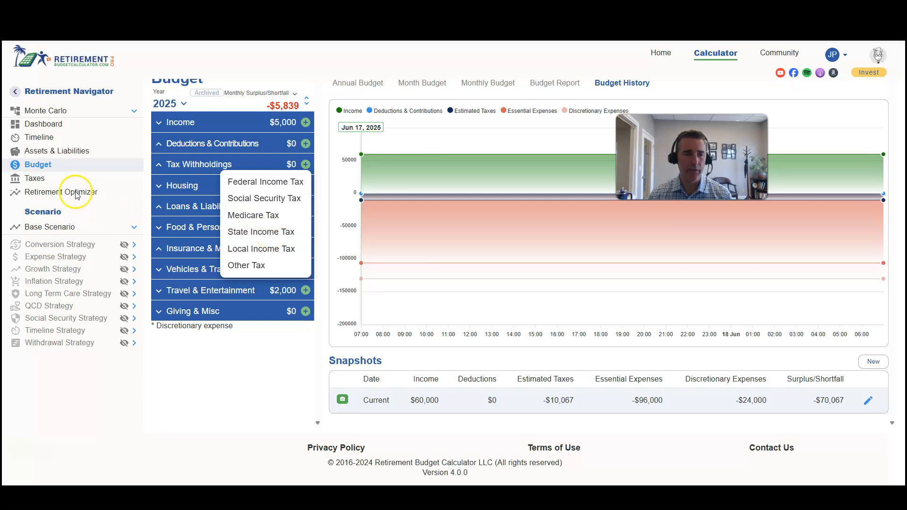
# Step: Examine the 2035 State Results in the Taxes worksheet, including State Income Tax Withheld, State Tax Rate and Amount You Owe
pyautogui.click(36, 178)
pyautogui.scroll(-1, 481, 330)
pyautogui.scroll(-10, 481, 330)
pyautogui.scroll(-4, 481, 330)
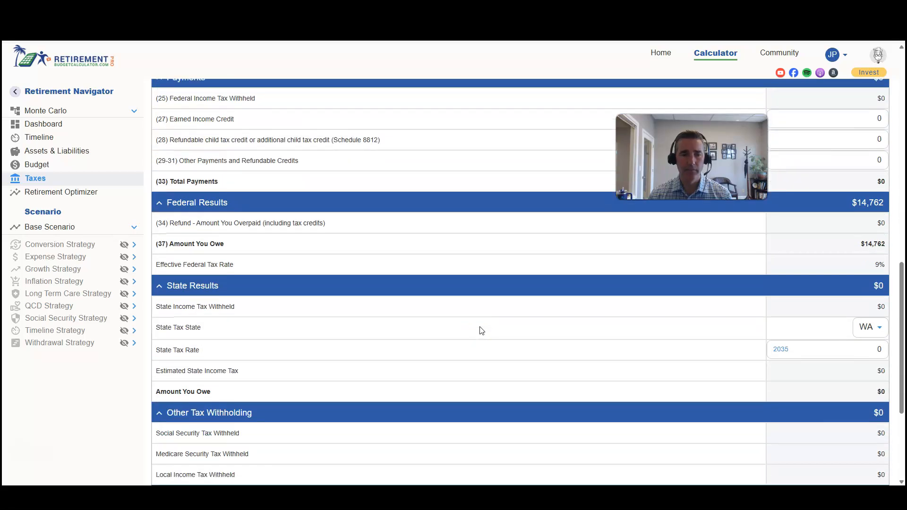
pyautogui.tripleClick(207, 215)
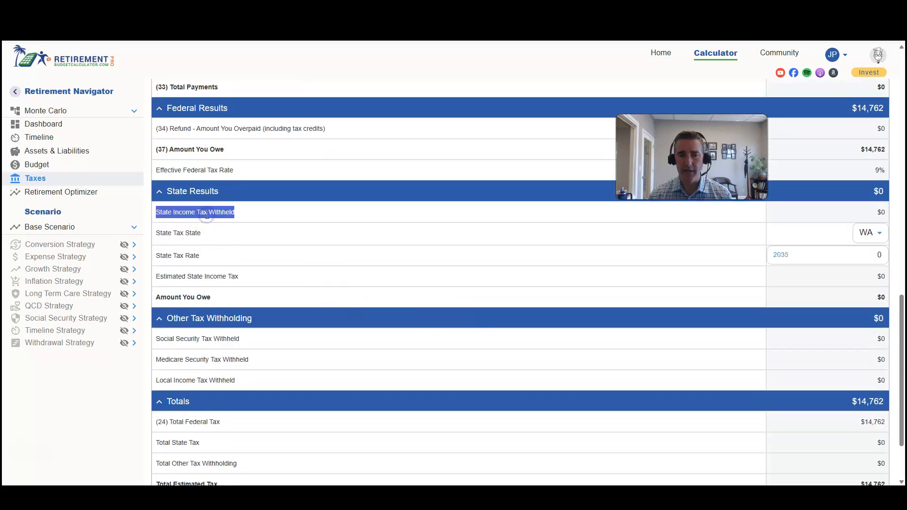
pyautogui.click(872, 256)
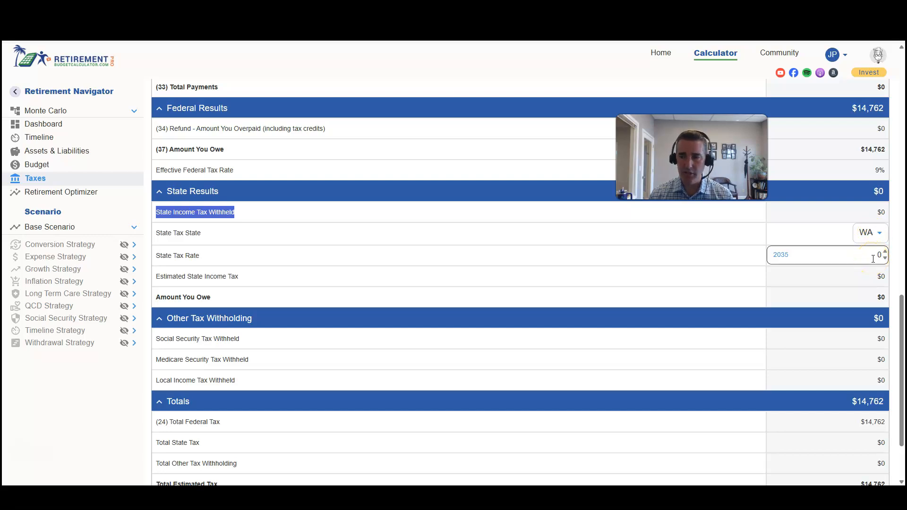
pyautogui.doubleClick(873, 258)
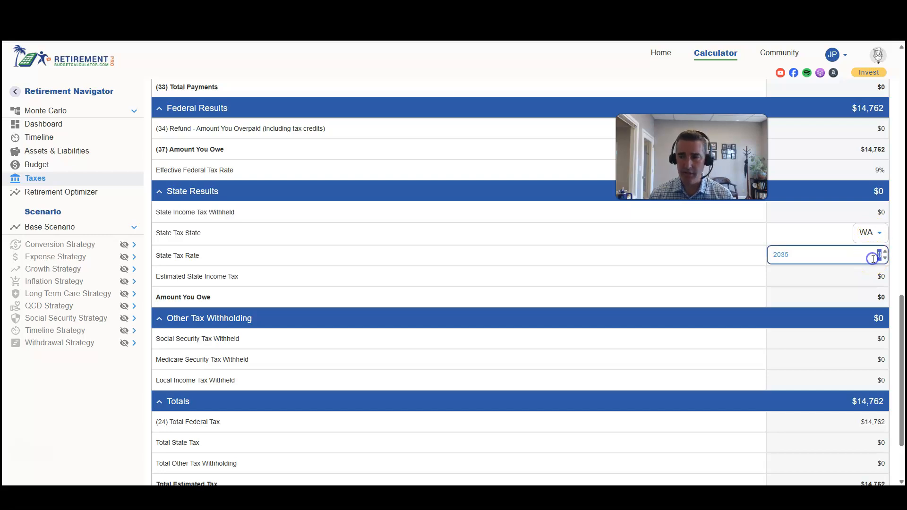
pyautogui.click(870, 298)
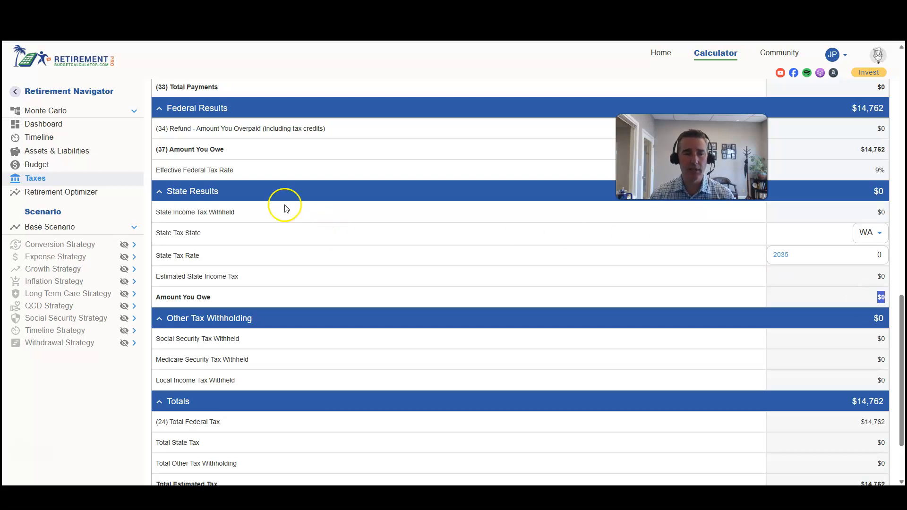
# Step: Return to the Retirement Optimizer and view the Base Scenario's yearly projection
pyautogui.click(81, 191)
pyautogui.scroll(10, 263, 226)
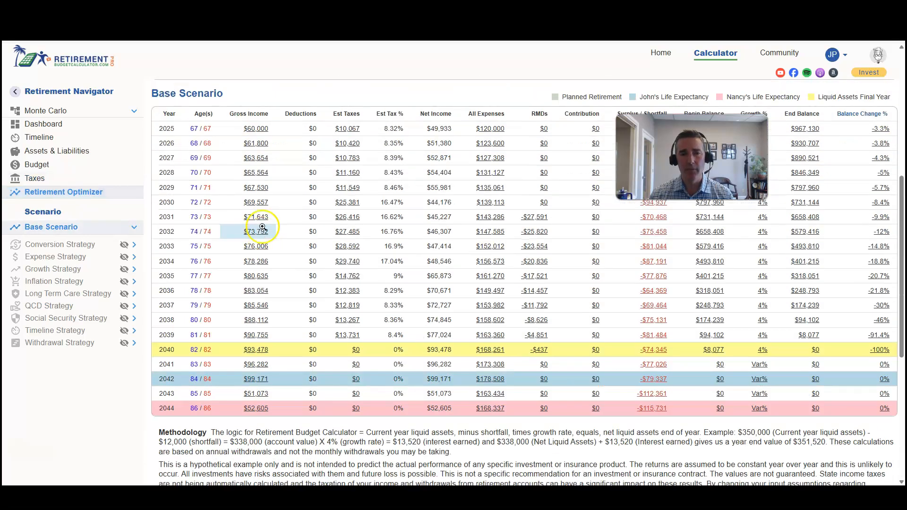